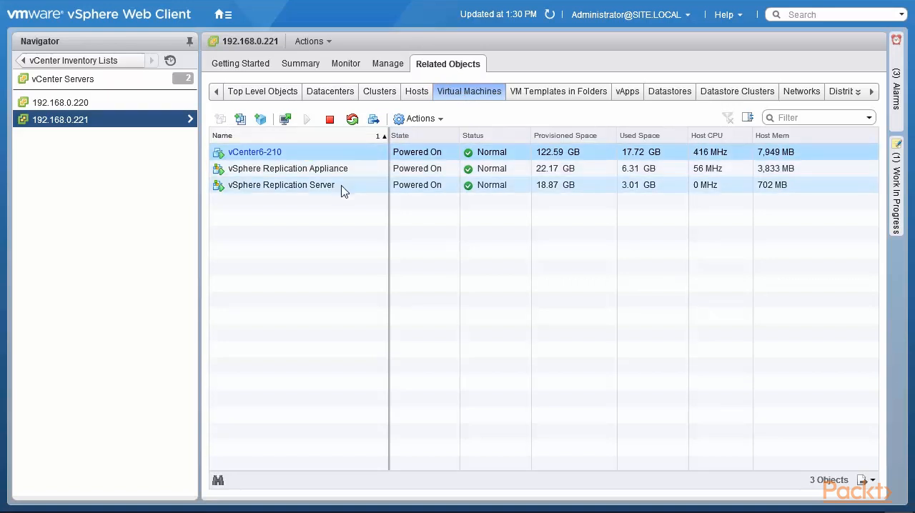
Step: Review the vSphere Replication target sites of vCenter Servers 192.168.0.221 and 192.168.0.220, and the outgoing replications of 192.168.0.221
left_click(304, 67)
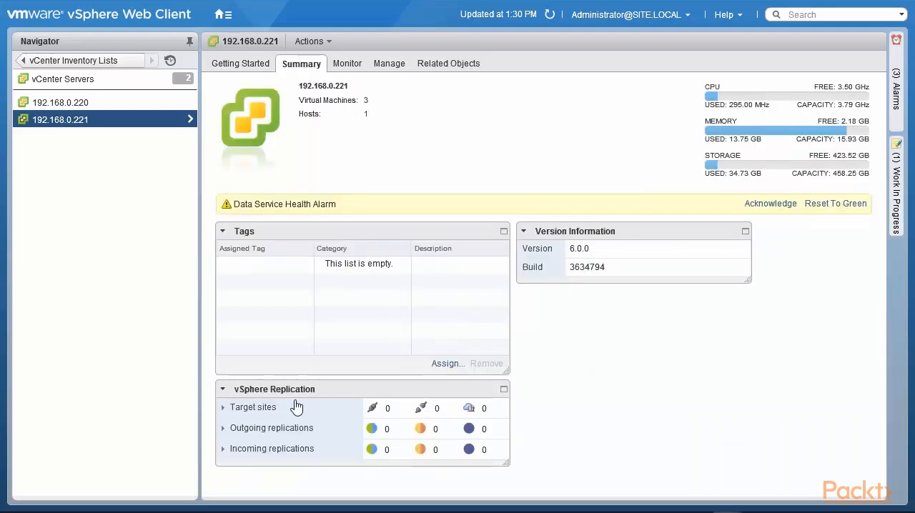
left_click(222, 409)
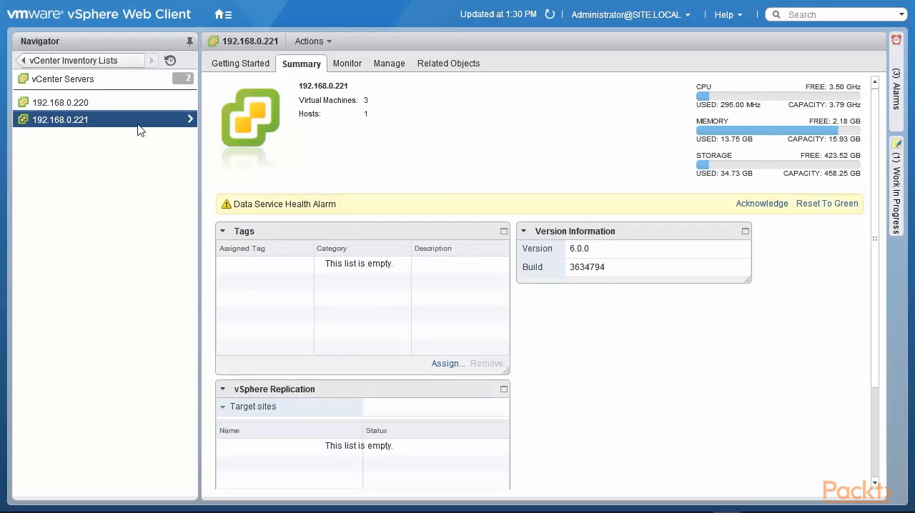
left_click(81, 107)
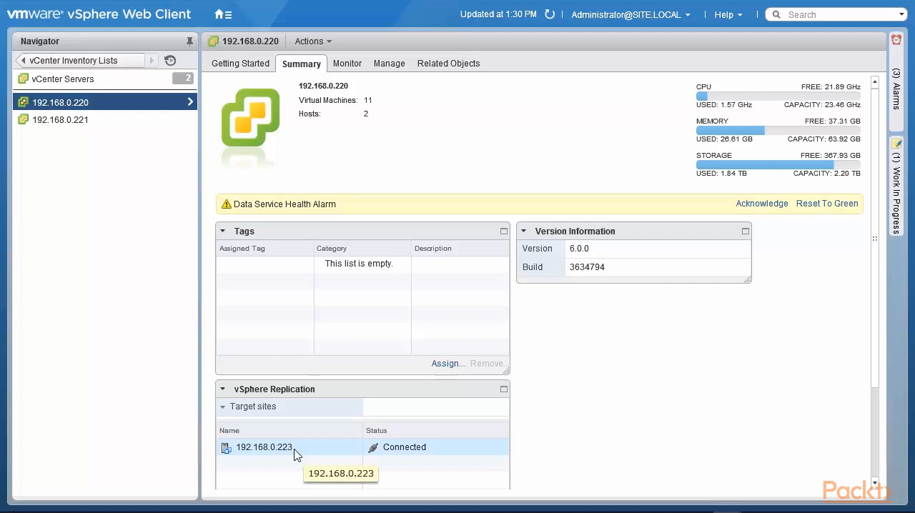
left_click(87, 121)
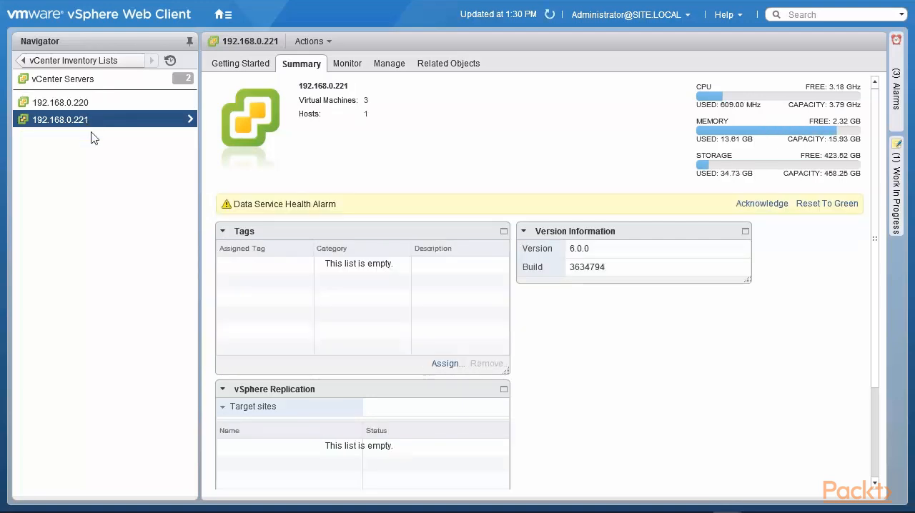
left_click(349, 65)
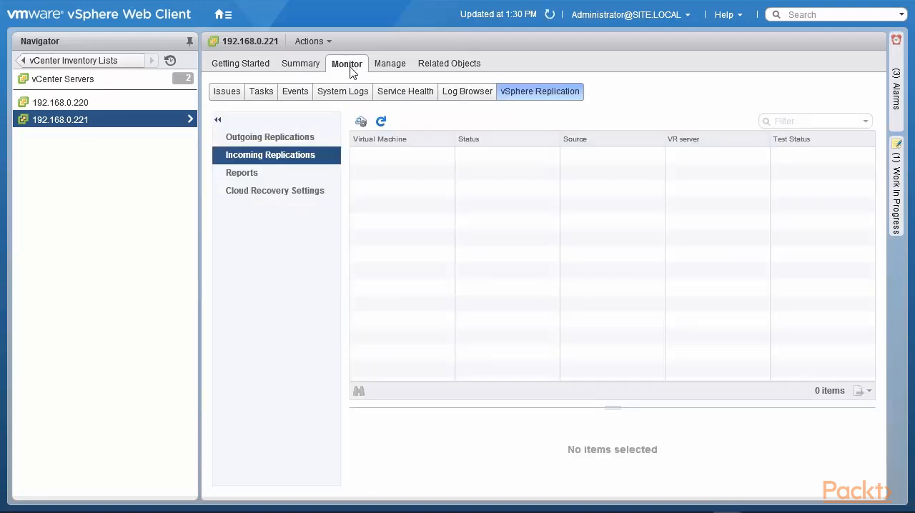
left_click(290, 143)
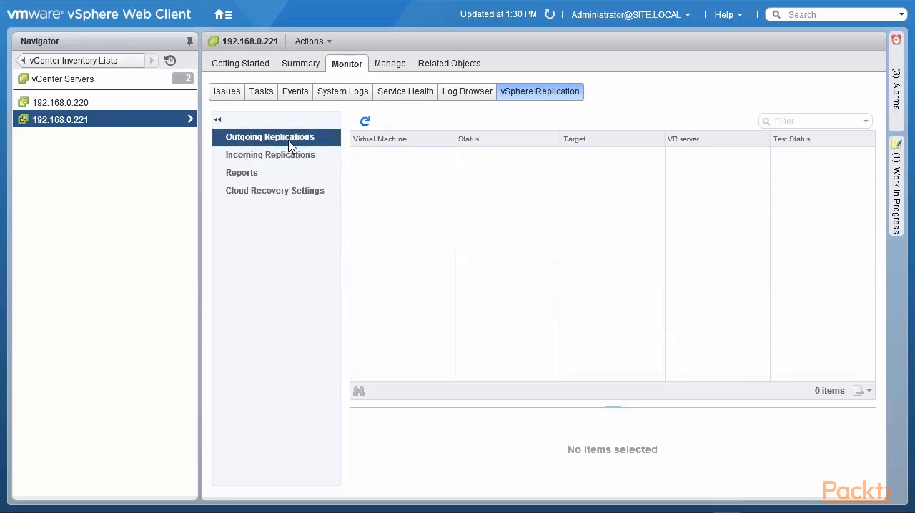
Step: Connect vCenter Server 192.168.0.221 to the local target site 192.168.0.220, and check the target sites of 192.168.0.220
left_click(393, 65)
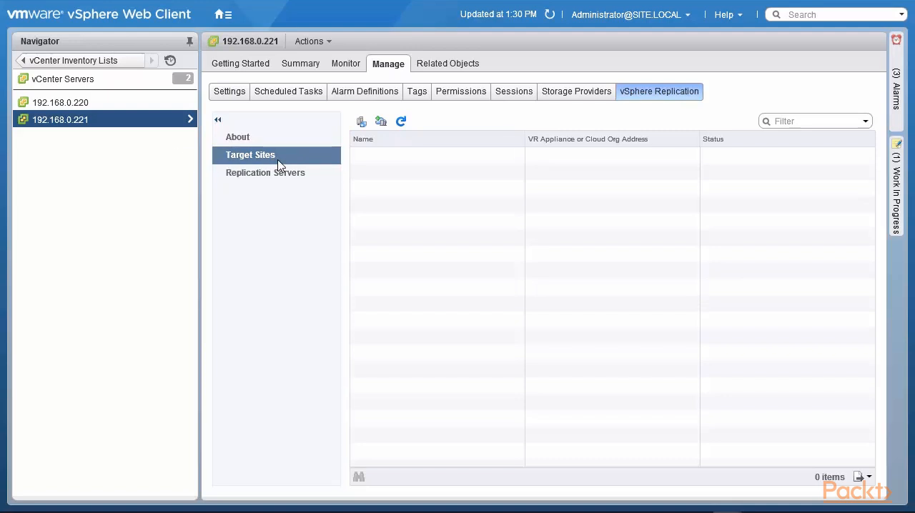
left_click(361, 128)
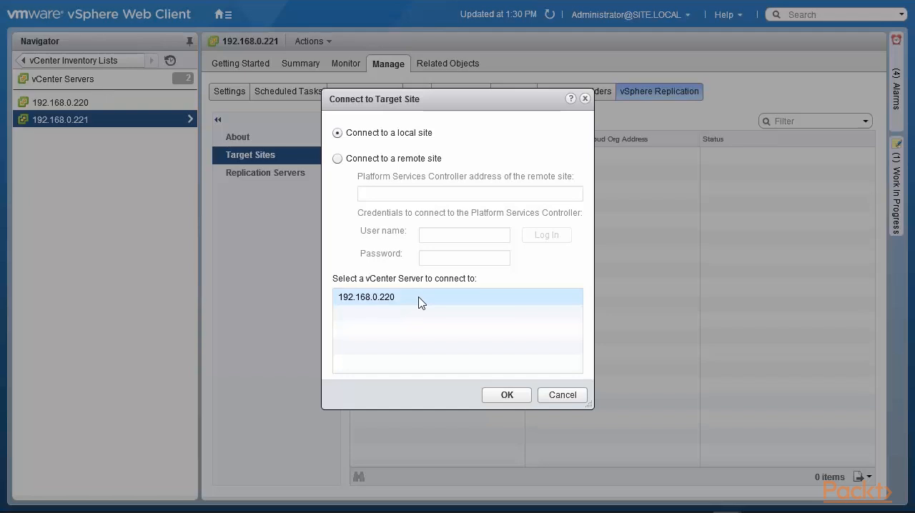
left_click(504, 401)
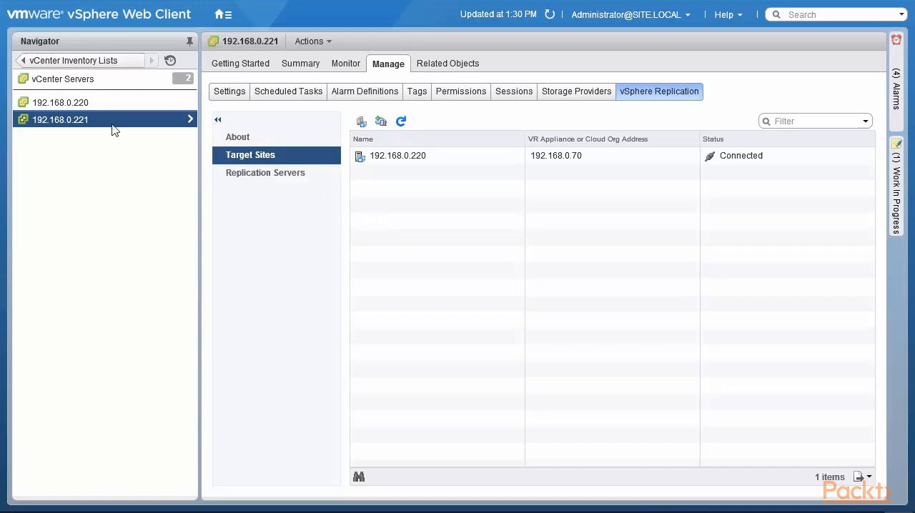
left_click(402, 163)
left_click(81, 108)
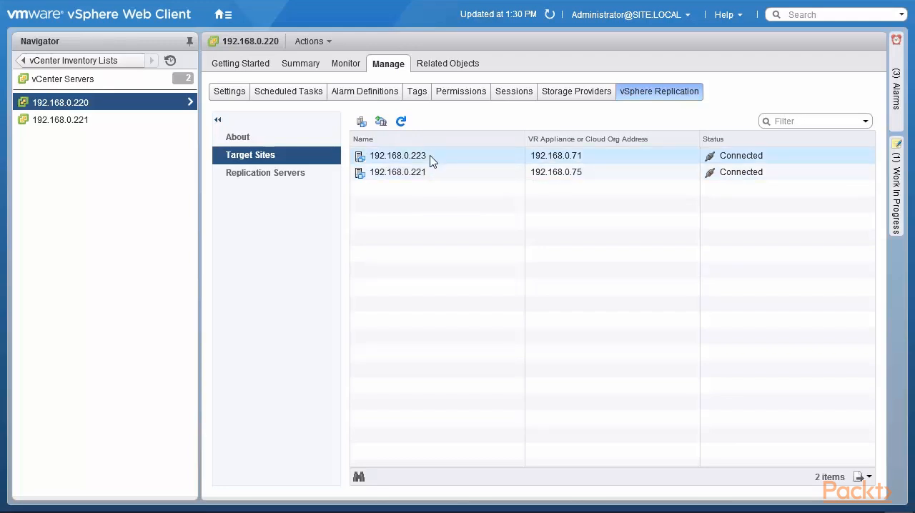
Step: For vCenter Server 192.168.0.221, start a remote target site connection with Platform Services Controller address 192.168.0.223
left_click(61, 120)
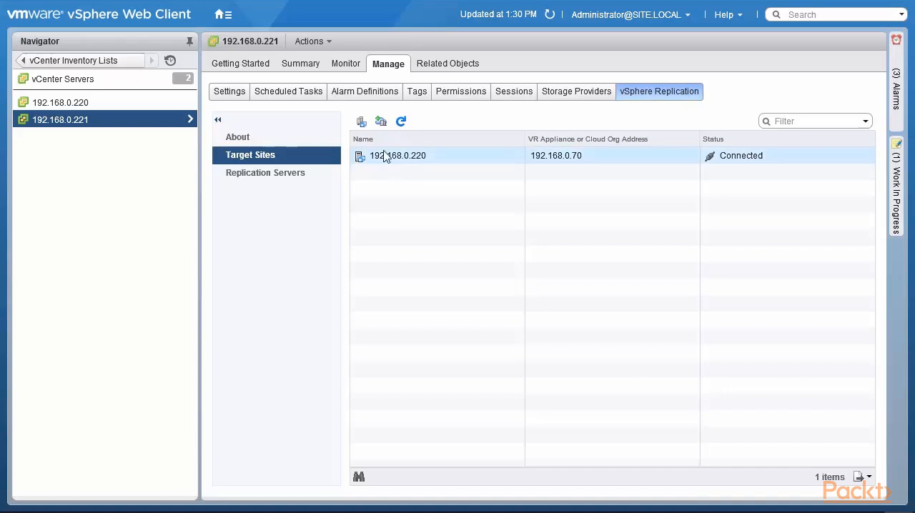
left_click(361, 123)
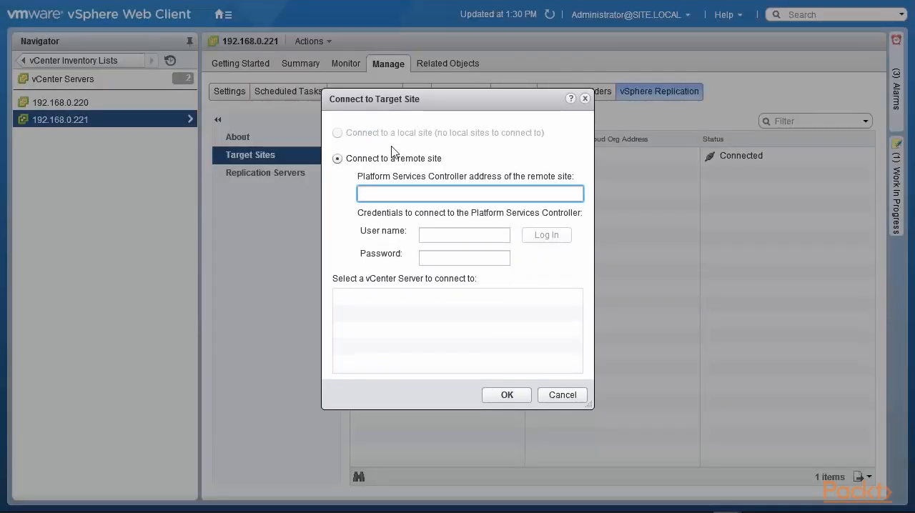
left_click(428, 195)
type("192.168.0.223")
Step: Log in to the remote Platform Services Controller with the administrator's user name and password, and connect to vCenter Server 192.168.0.223
left_click(437, 235)
type("administ")
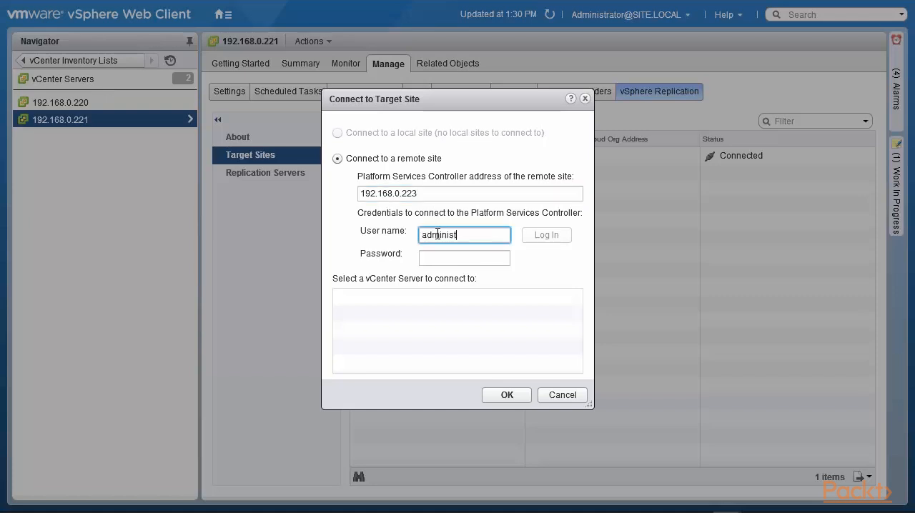
type("rator@site3.local")
key("Tab")
type("********")
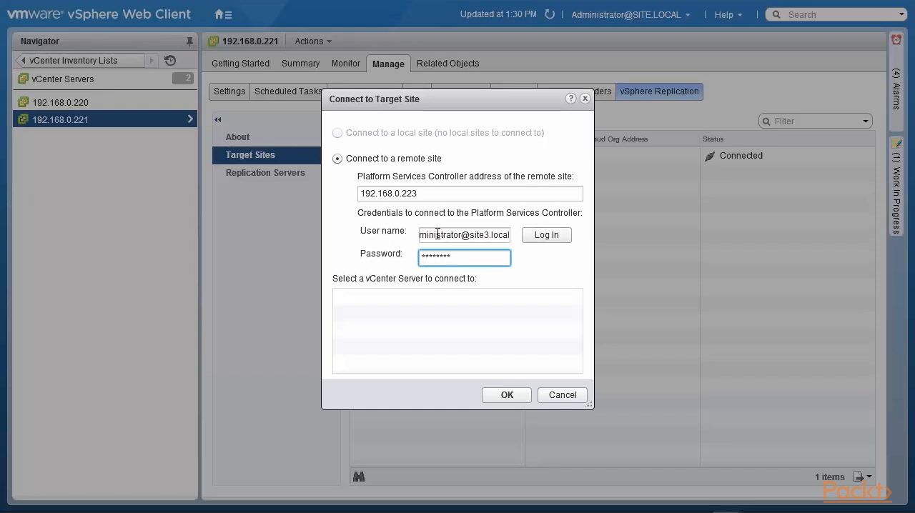
left_click(554, 242)
left_click(443, 332)
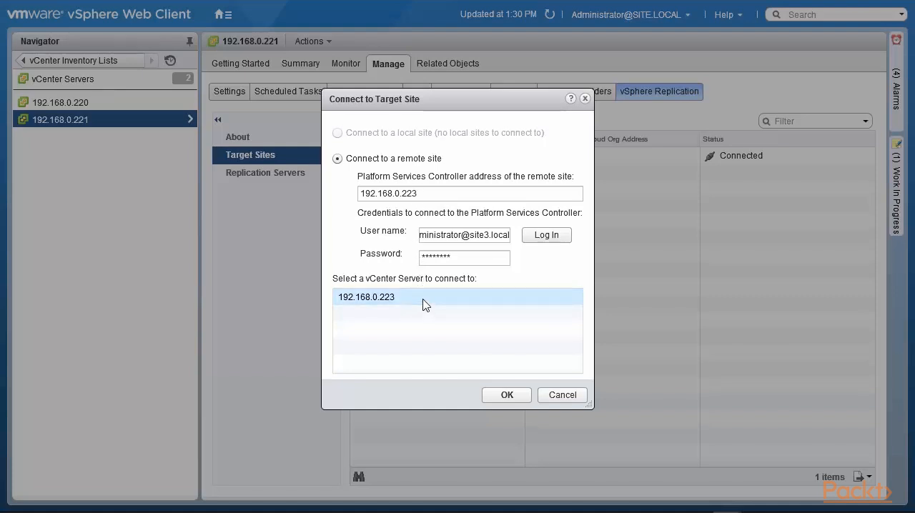
left_click(507, 397)
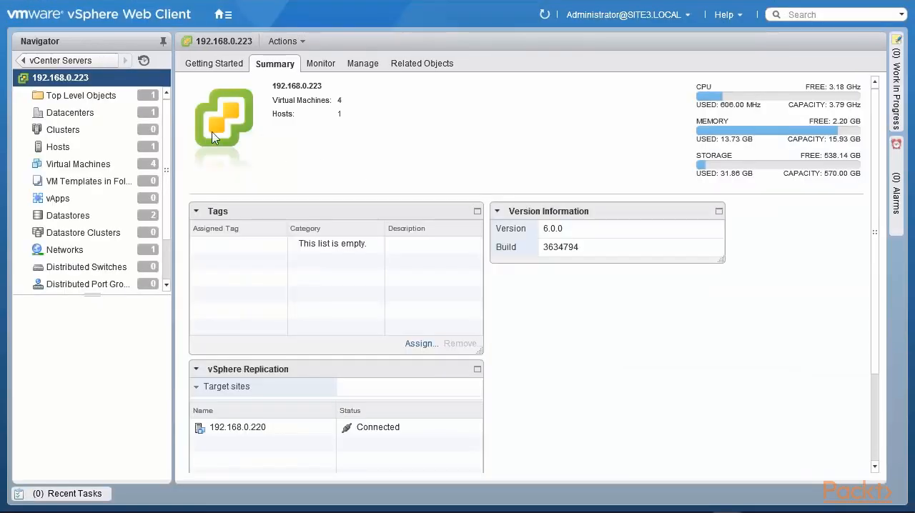
Step: In the site 3 vSphere Web Client, refresh the replication summary of 192.168.0.223 and view its replication target sites
left_click(196, 386)
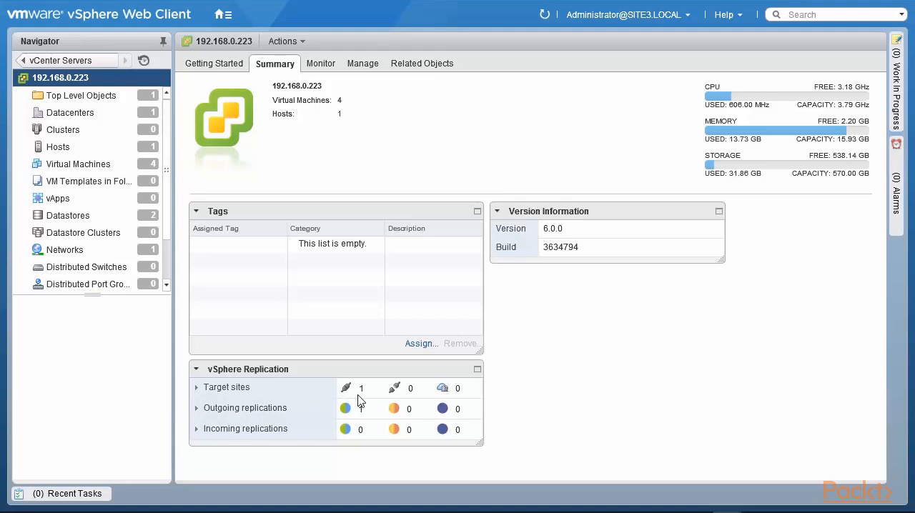
left_click(545, 14)
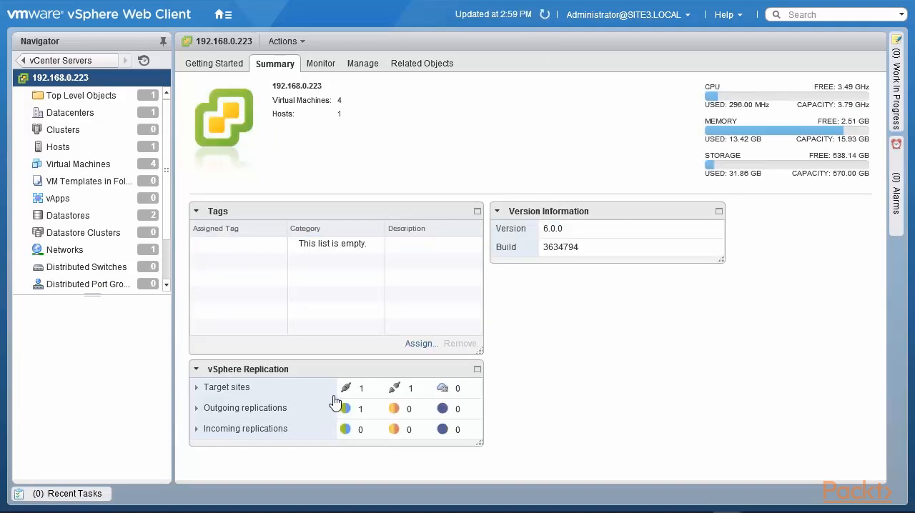
left_click(320, 64)
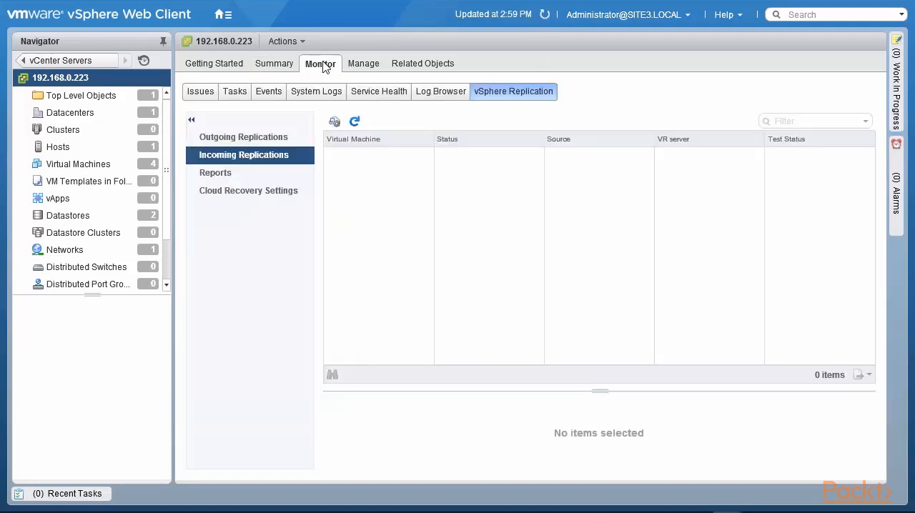
left_click(361, 66)
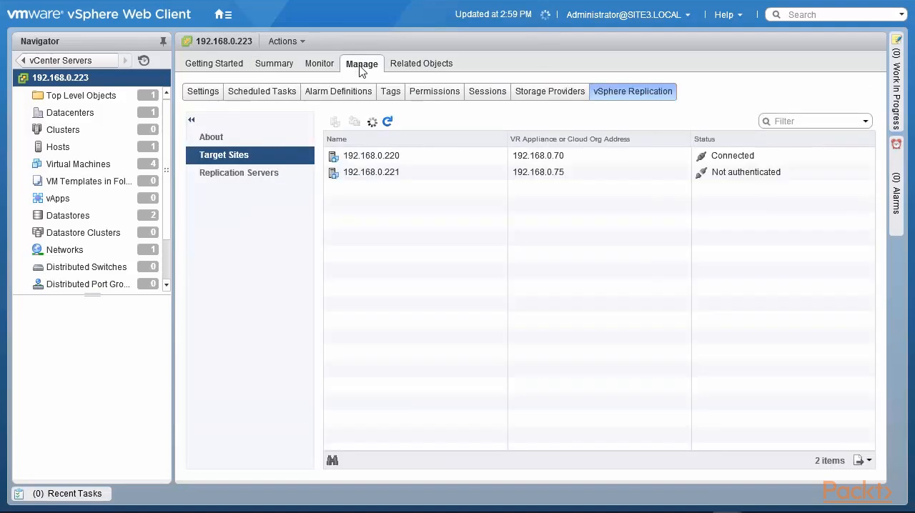
Step: Start reconnecting target site 192.168.0.221 from vCenter Server 192.168.0.223
left_click(423, 179)
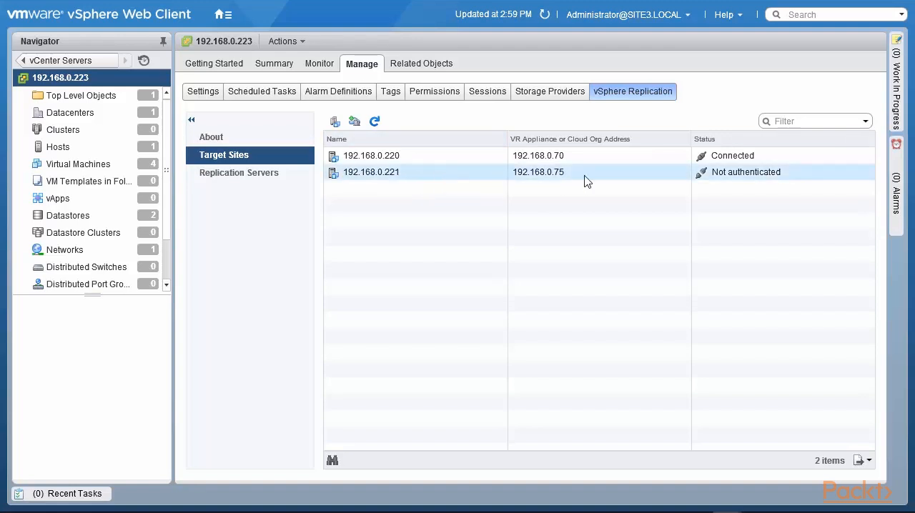
right_click(406, 176)
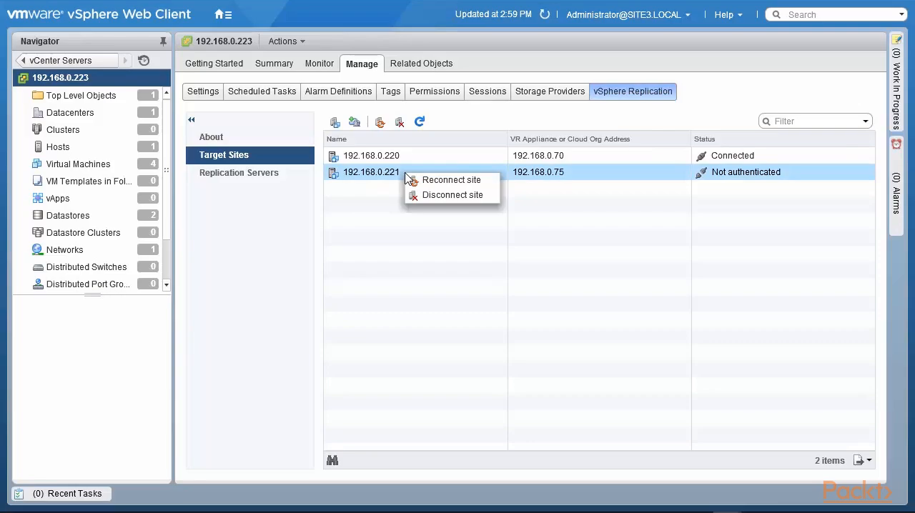
left_click(438, 180)
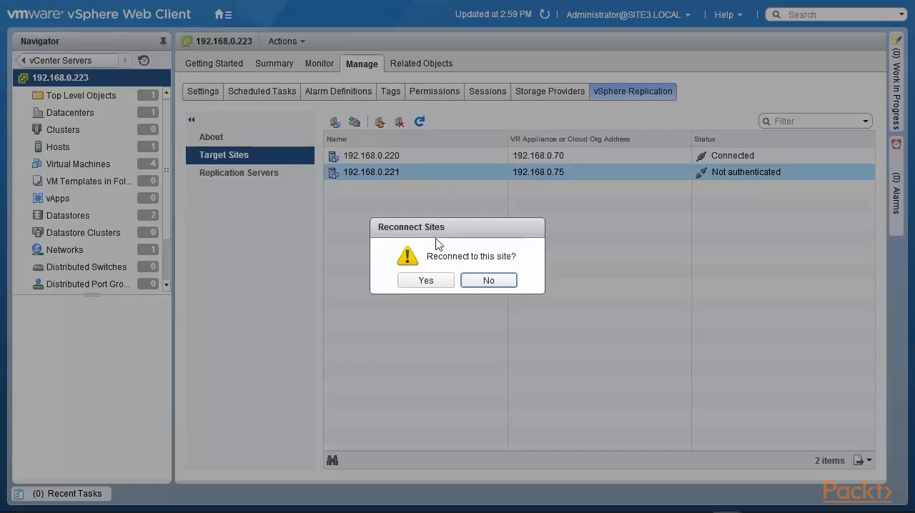
left_click(431, 281)
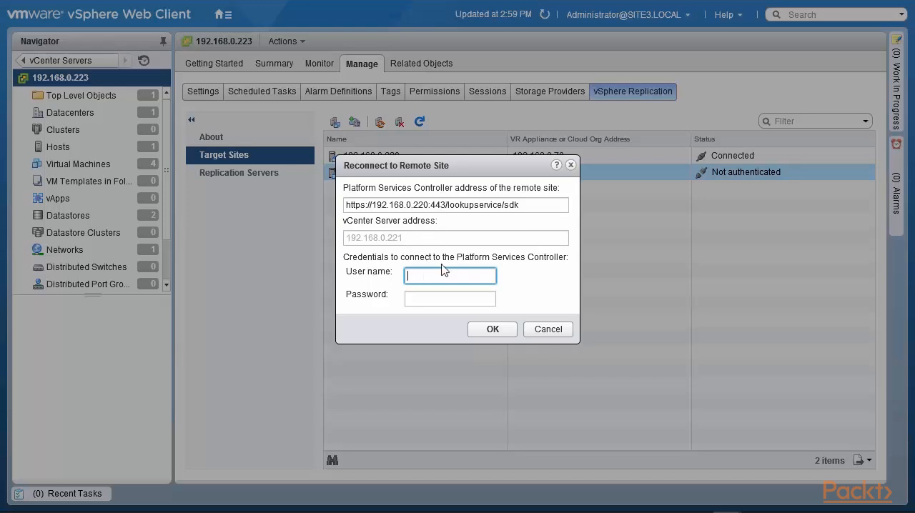
Step: Authenticate the site reconnection with the remote administrator's user name and password, and check the target sites in the summary of 192.168.0.223
type("administrator@site.local")
key("Tab")
type("*******")
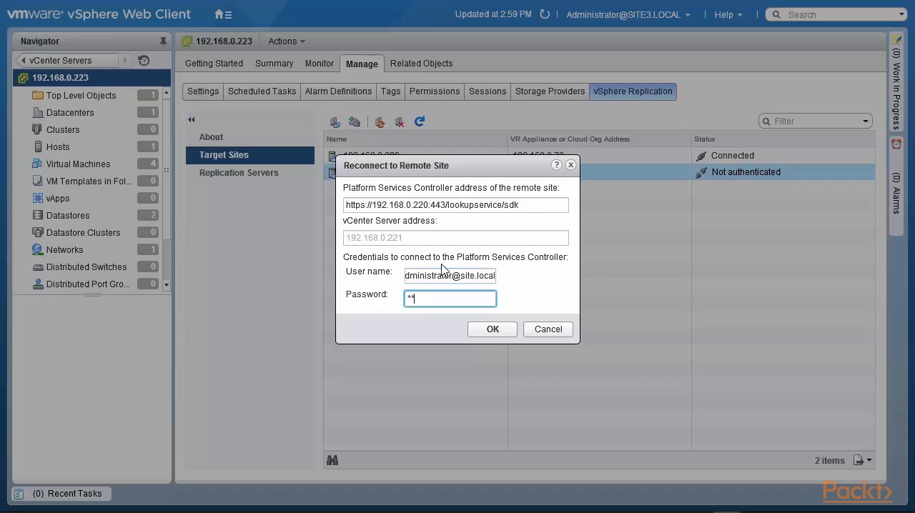
type("*")
left_click(483, 330)
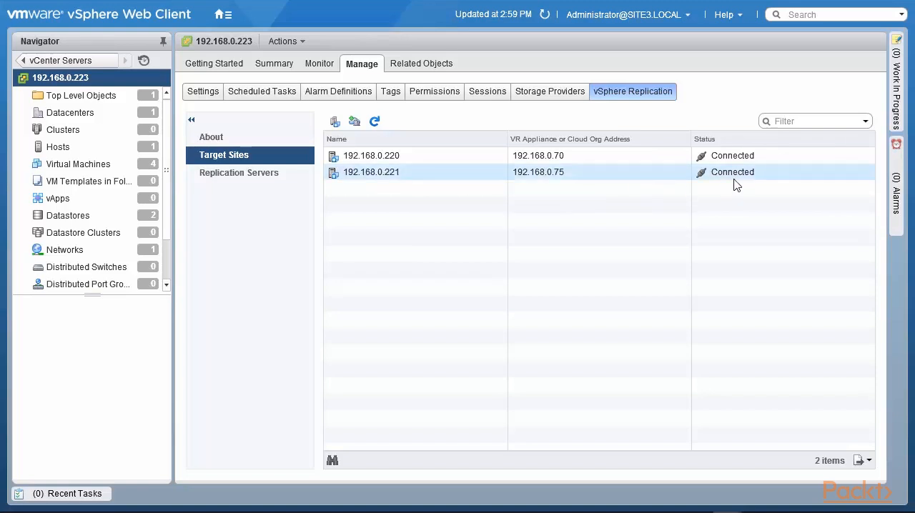
left_click(289, 69)
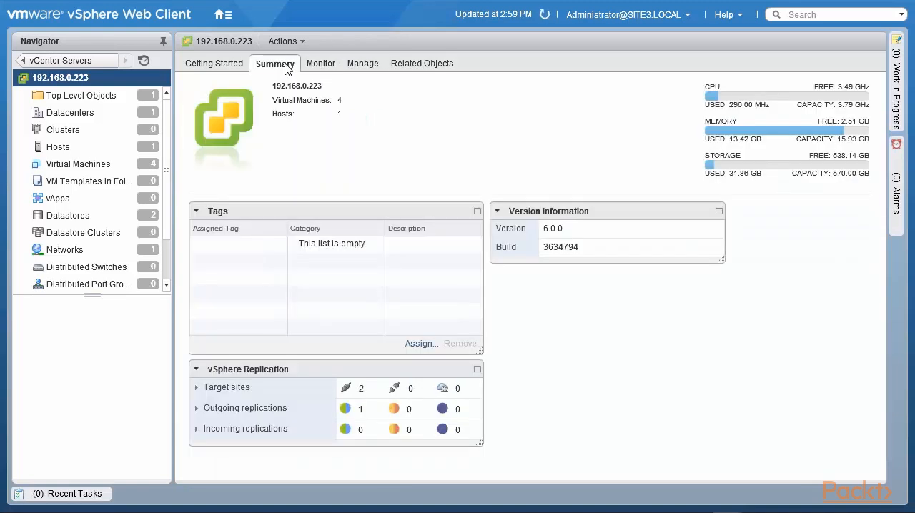
left_click(196, 387)
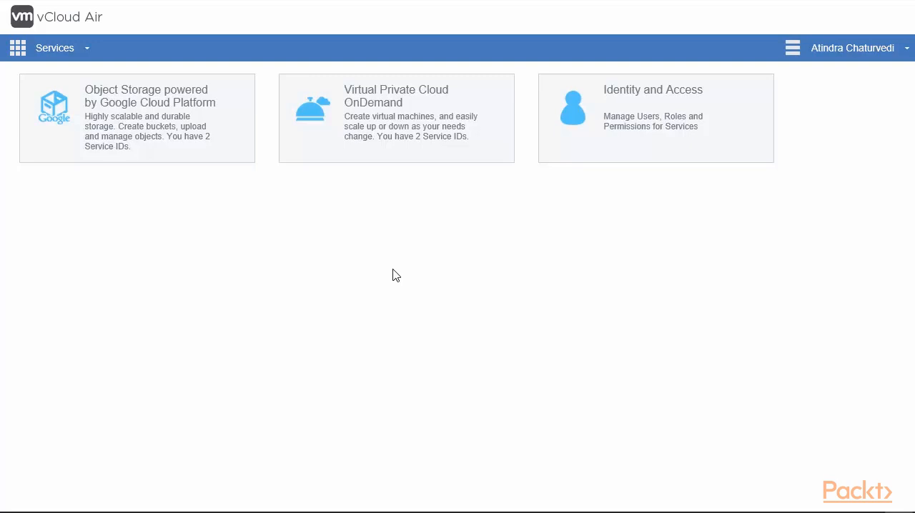
Step: In vCloud Air, open the second Virtual Private Cloud OnDemand service, show its vCloud Director API endpoint and select the organization name
mouse_move(405, 136)
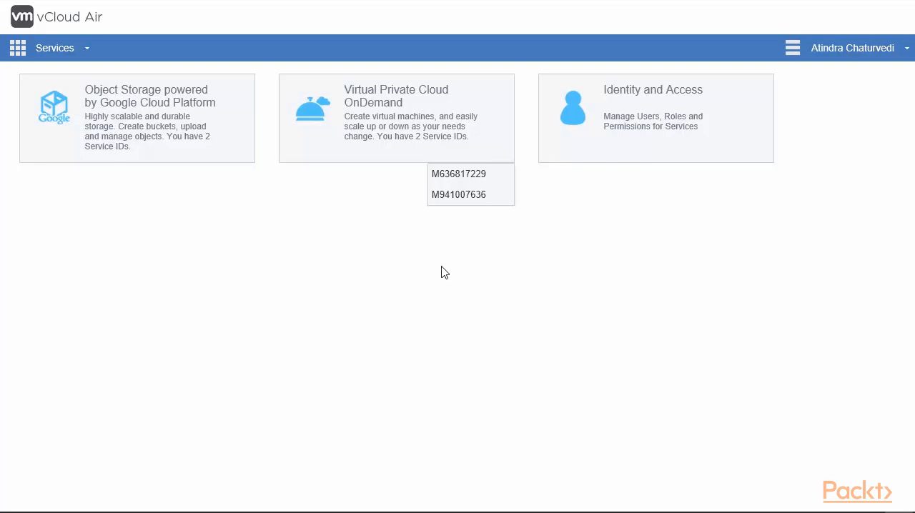
left_click(474, 204)
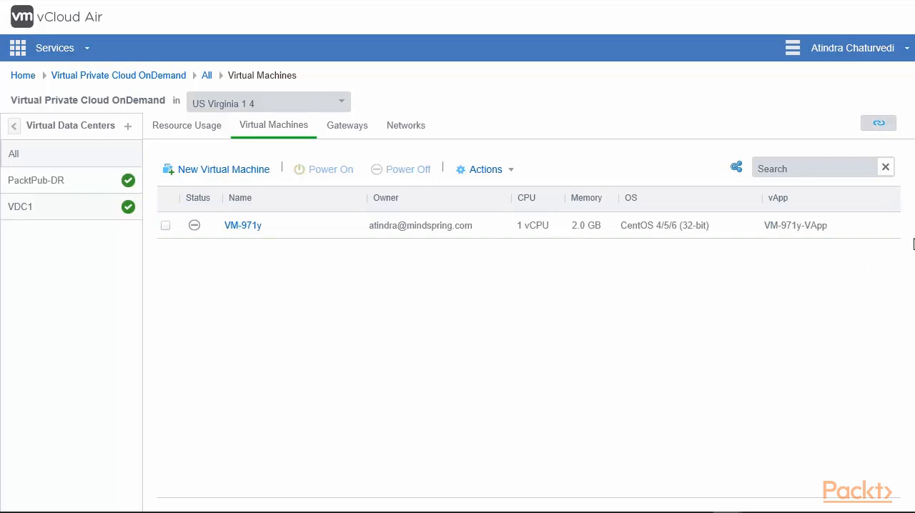
left_click(879, 126)
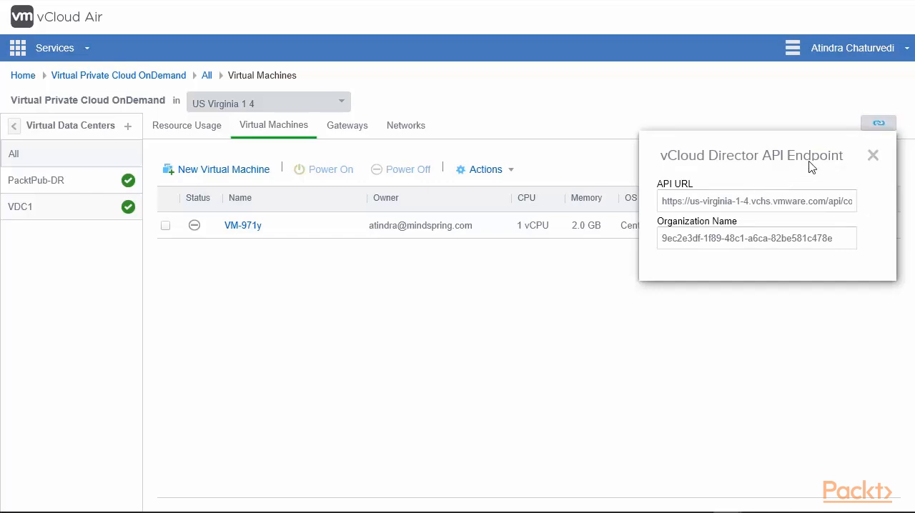
left_click(847, 239)
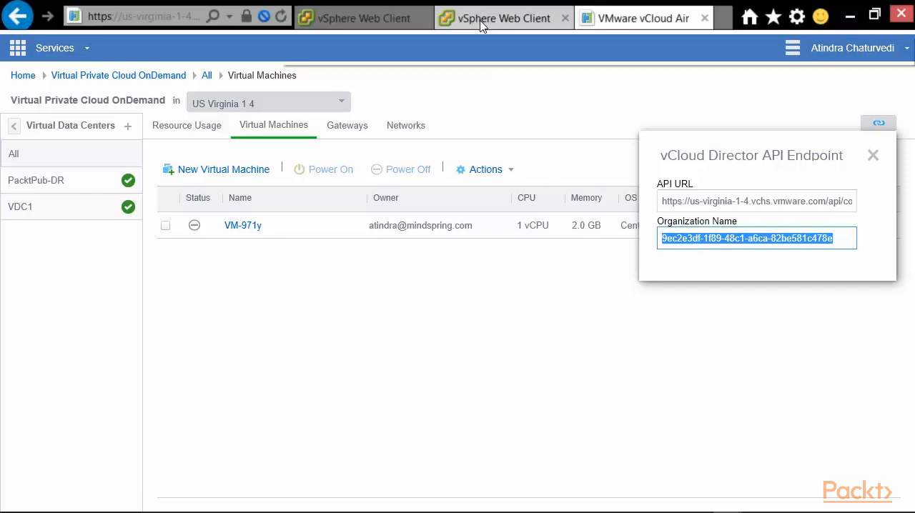
Step: Switch back to the vSphere Web Client and start connecting vCenter Server 192.168.0.220 to a cloud provider
left_click(468, 13)
left_click(82, 104)
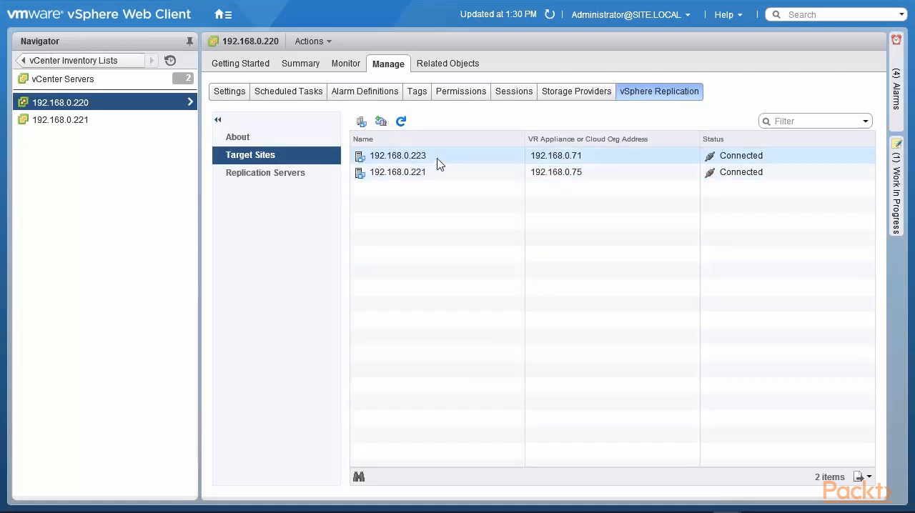
left_click(382, 123)
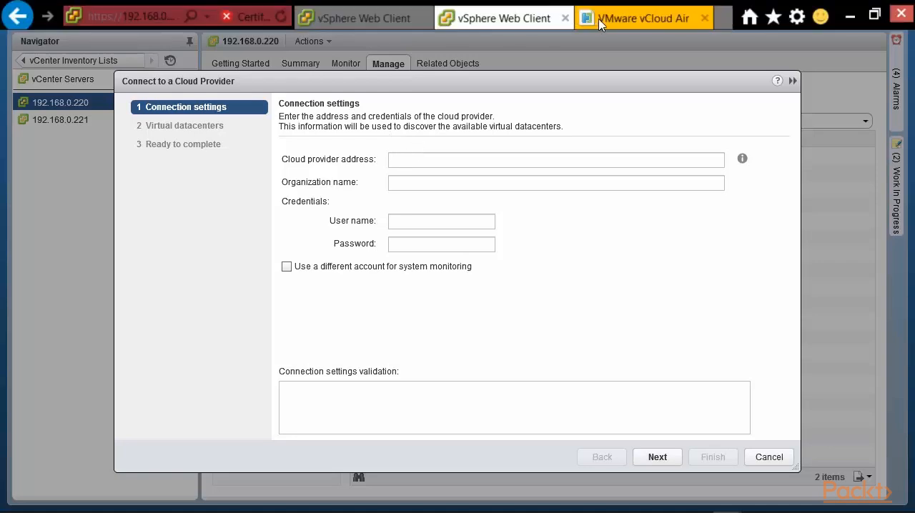
left_click(604, 16)
left_click(664, 203)
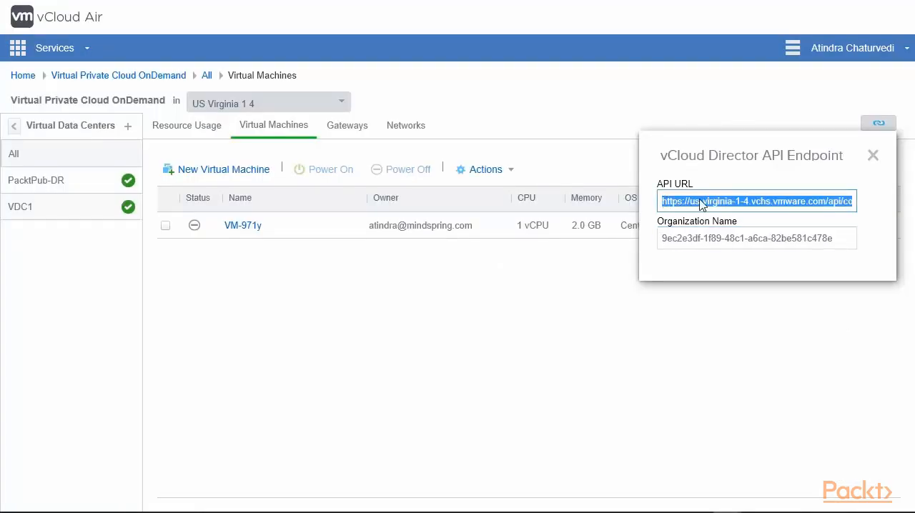
right_click(829, 203)
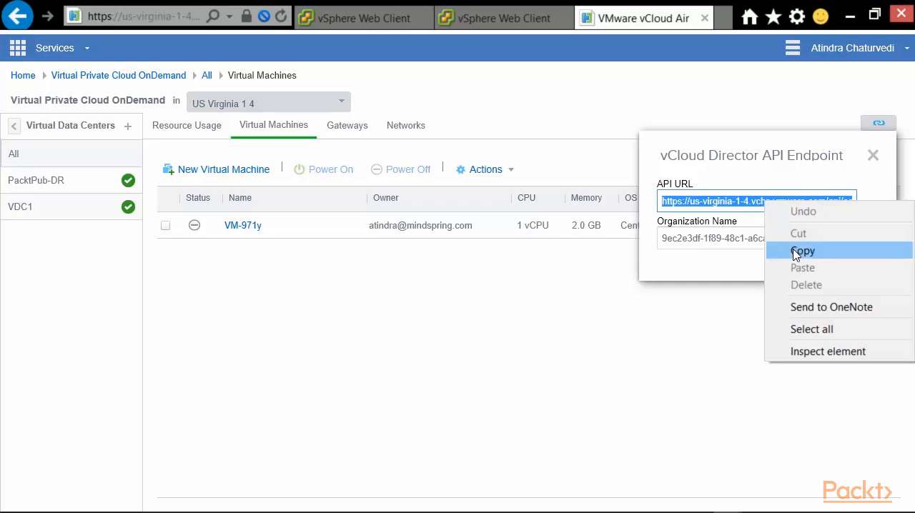
left_click(780, 250)
left_click(414, 20)
left_click(494, 19)
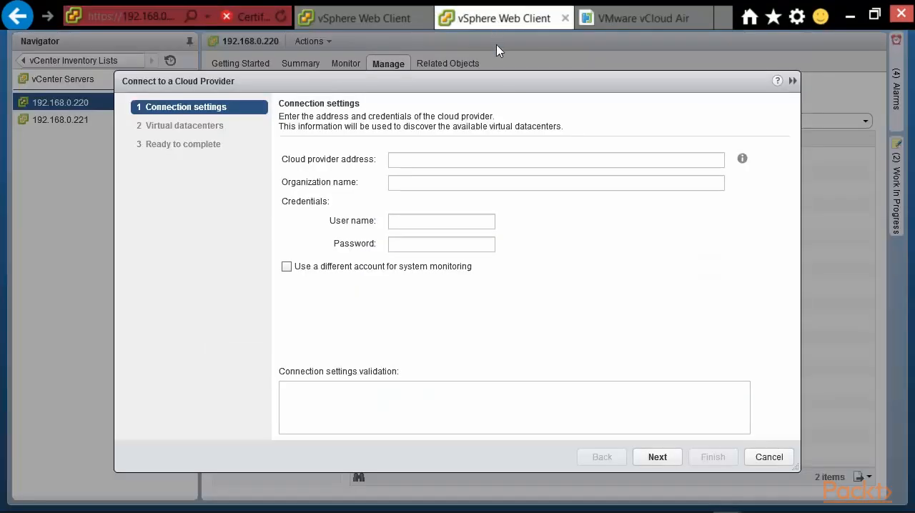
left_click(468, 160)
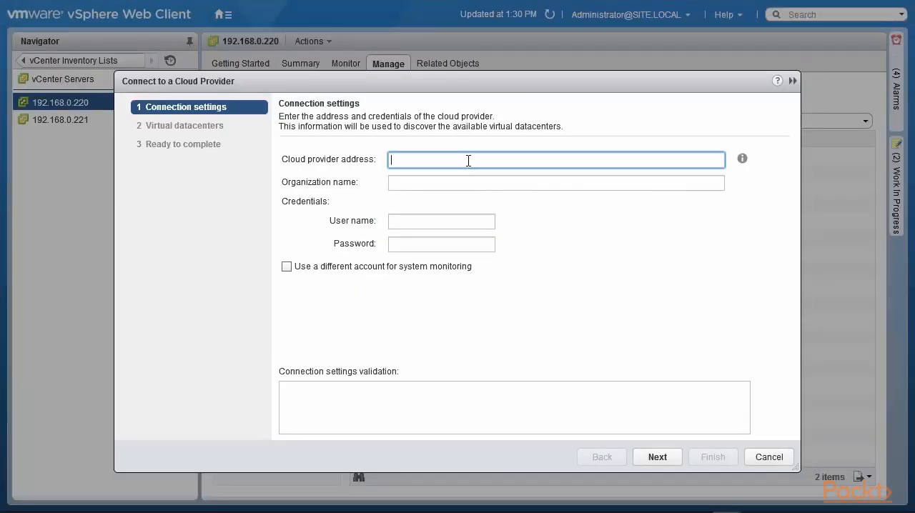
type("https://us-virginia-1-4.vchs.vmware.com/api/compute")
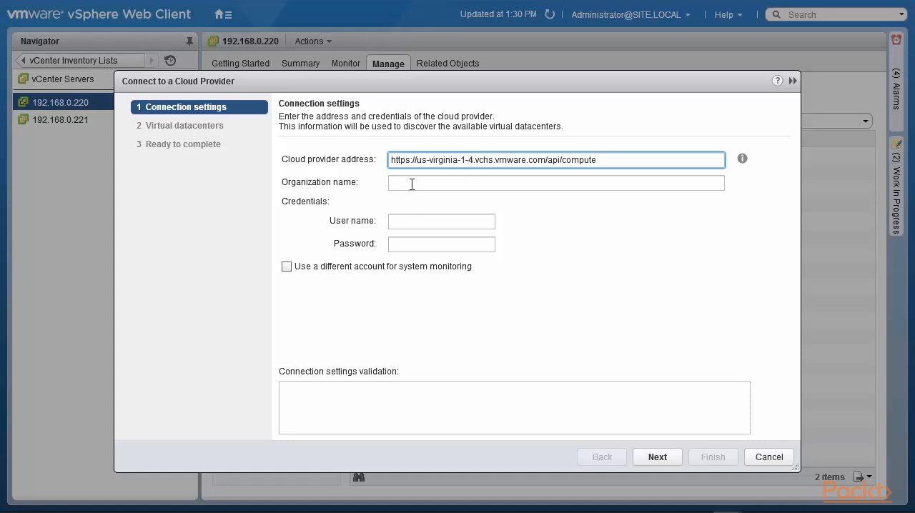
Step: Copy the organization name from the vCloud Air endpoint details into the organization name of the vSphere cloud provider connection
mouse_move(531, 22)
left_click(651, 20)
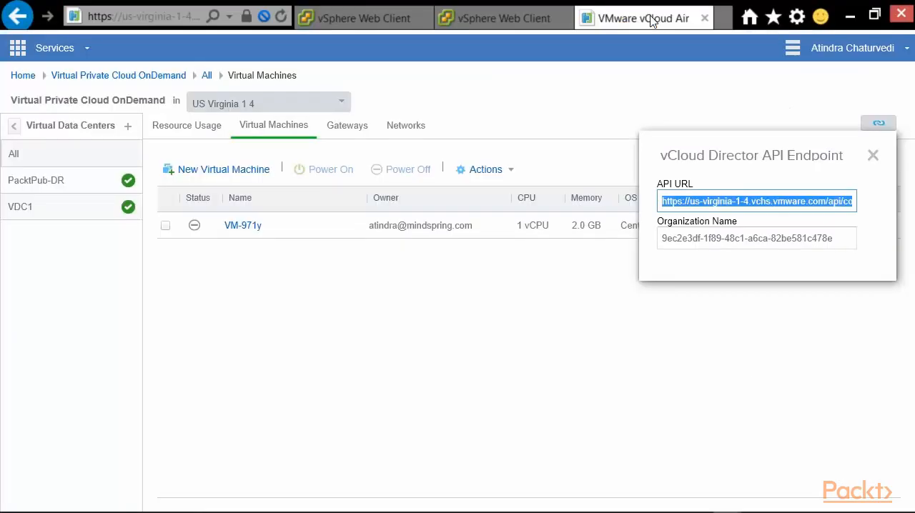
left_click_drag(662, 239, 824, 243)
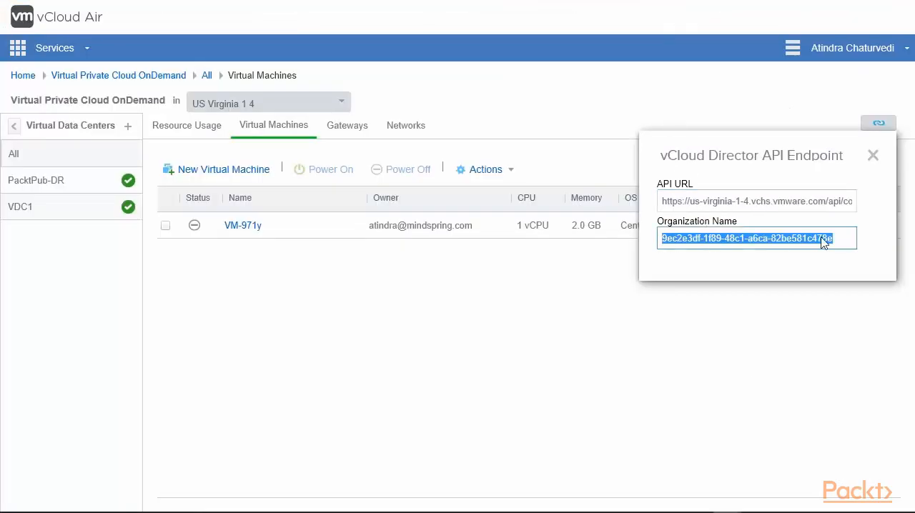
right_click(823, 243)
left_click(803, 292)
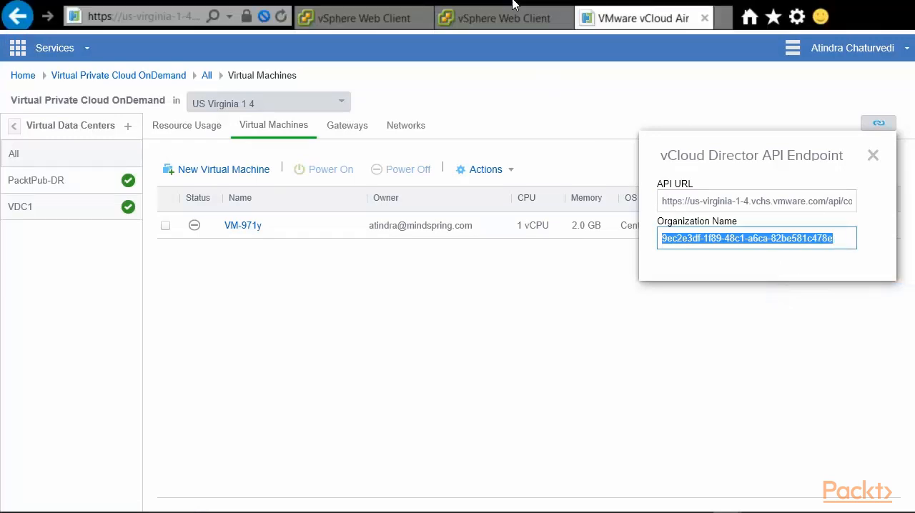
left_click(509, 16)
left_click(467, 187)
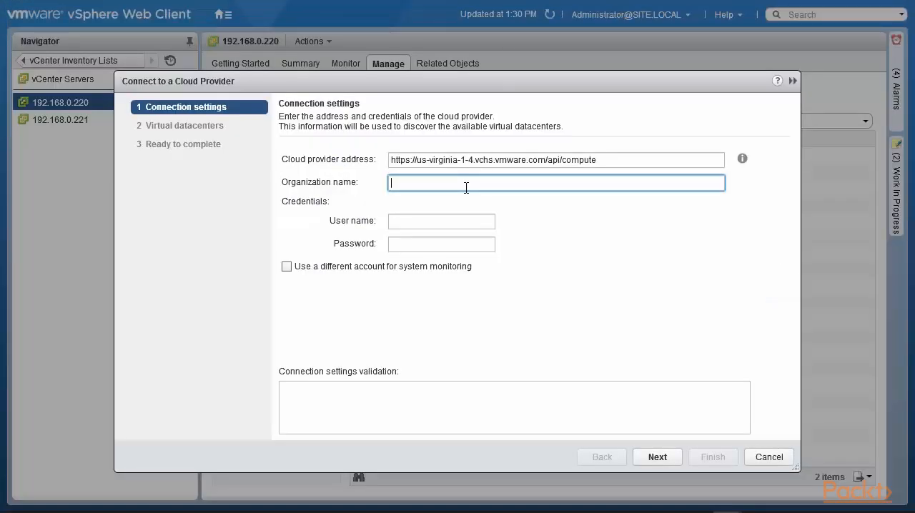
key("ctrl+v")
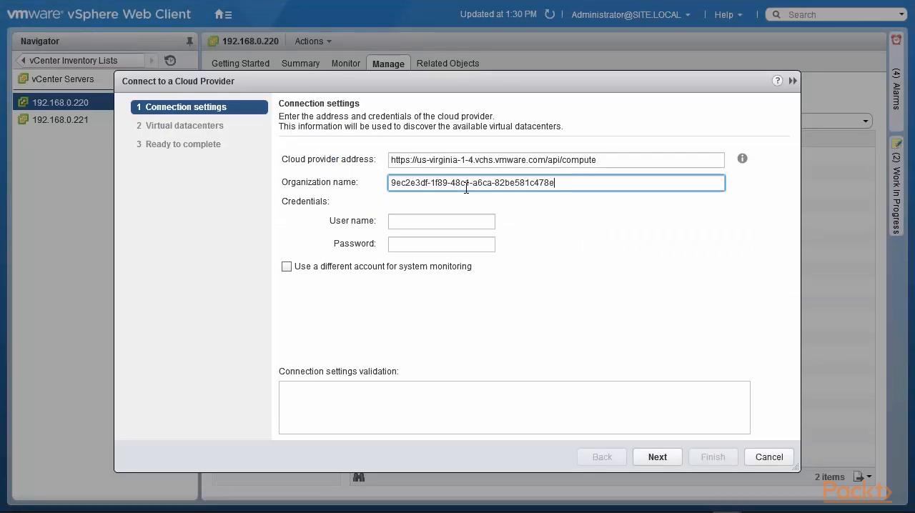
Step: Fill in a placeholder user name and password as the cloud provider credentials
left_click(461, 221)
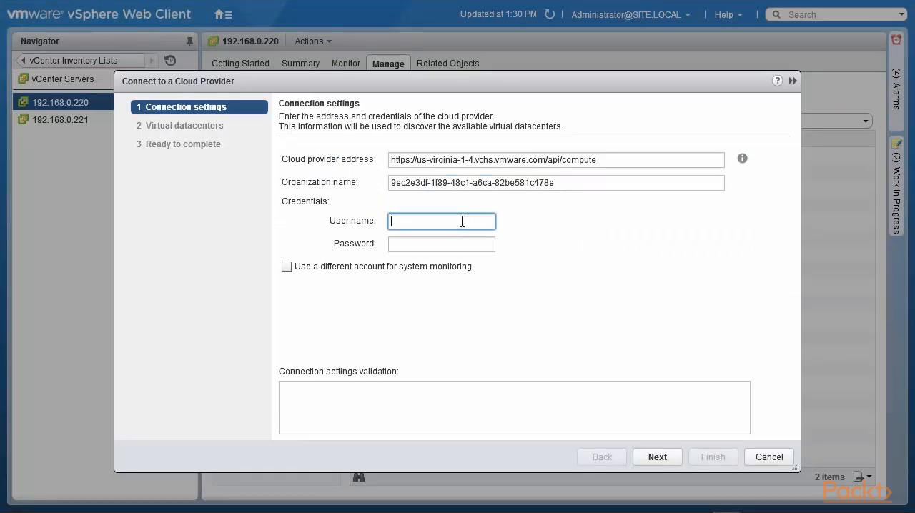
type("xxxxx")
left_click(460, 244)
type("******")
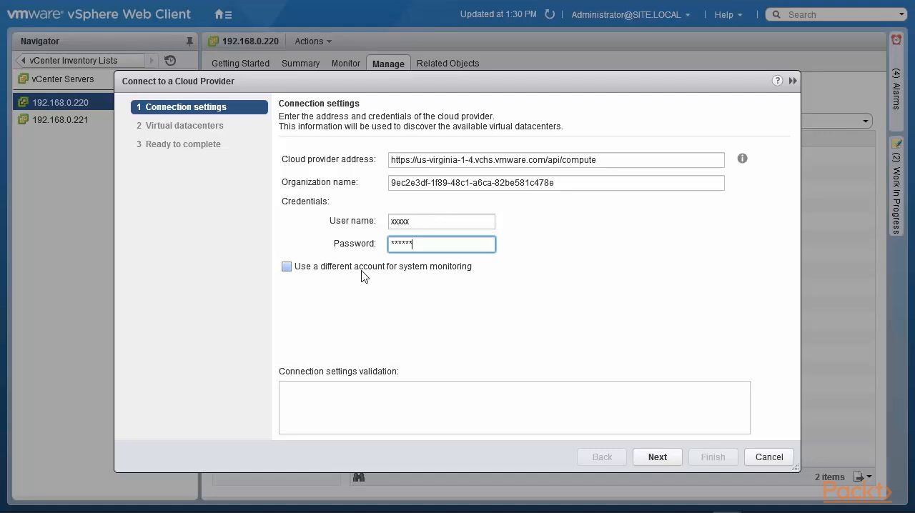
Step: Try a different account for system monitoring, disable that option again and try to validate the connection with the placeholder credentials
left_click(287, 268)
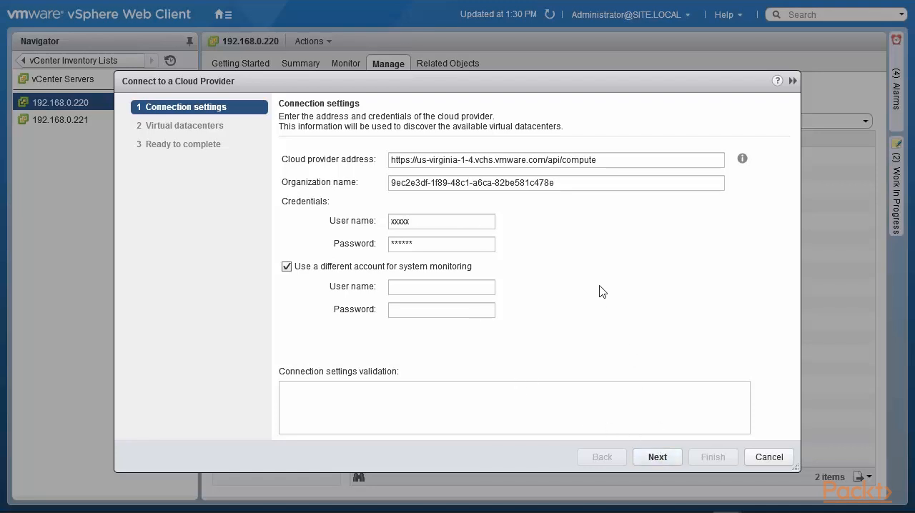
left_click(657, 458)
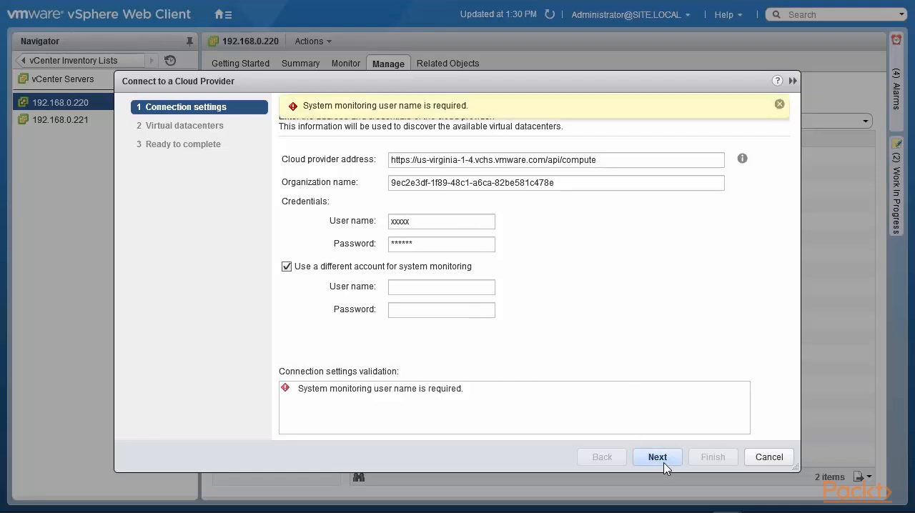
left_click(287, 266)
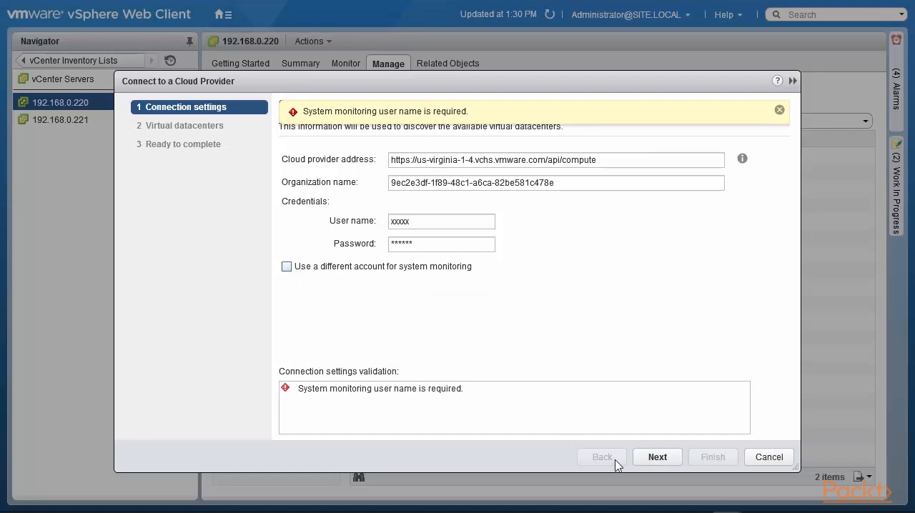
left_click(656, 458)
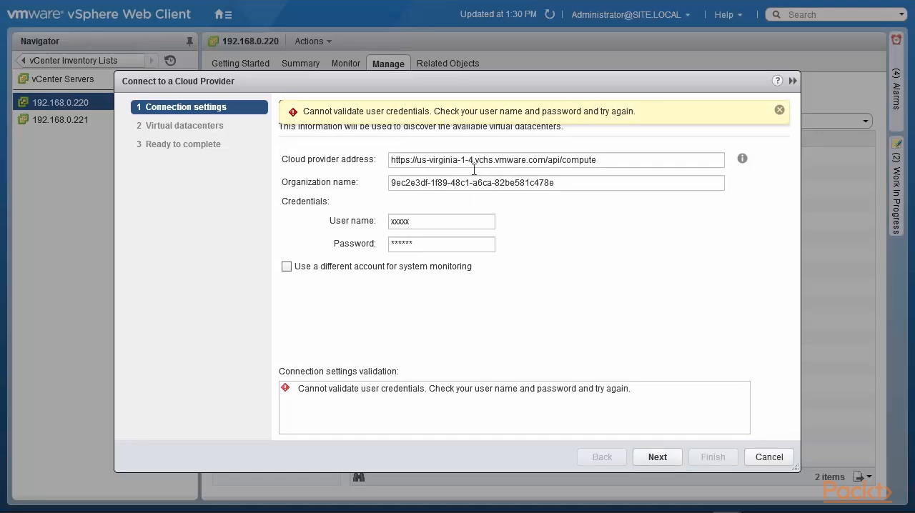
Step: Replace the credentials with the vCloud Air account's e-mail as user name and the account password, and continue to the virtual datacenter selection
left_click(408, 222)
left_click_drag(408, 222, 377, 221)
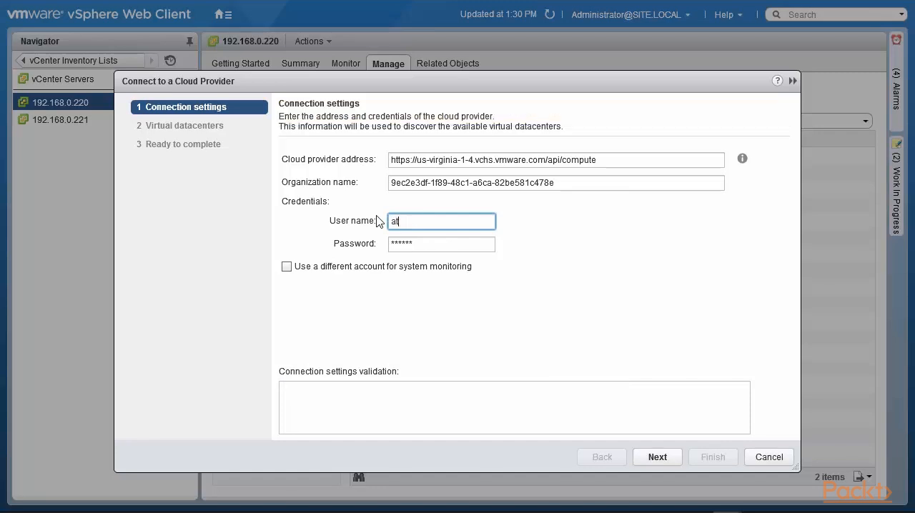
key("Tab")
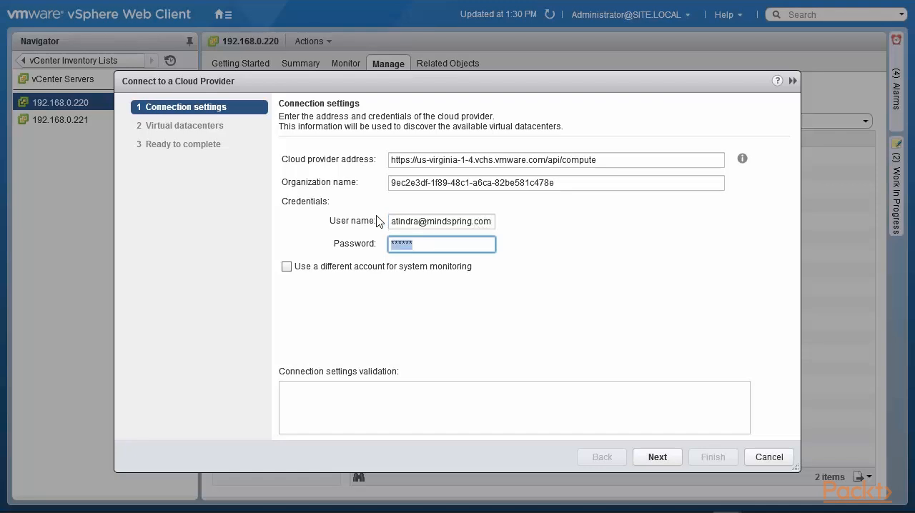
type("****************")
left_click(655, 459)
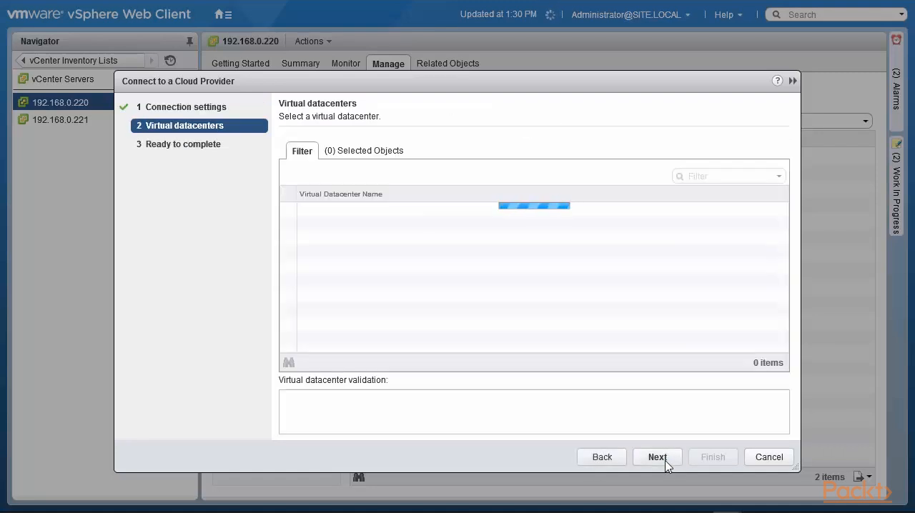